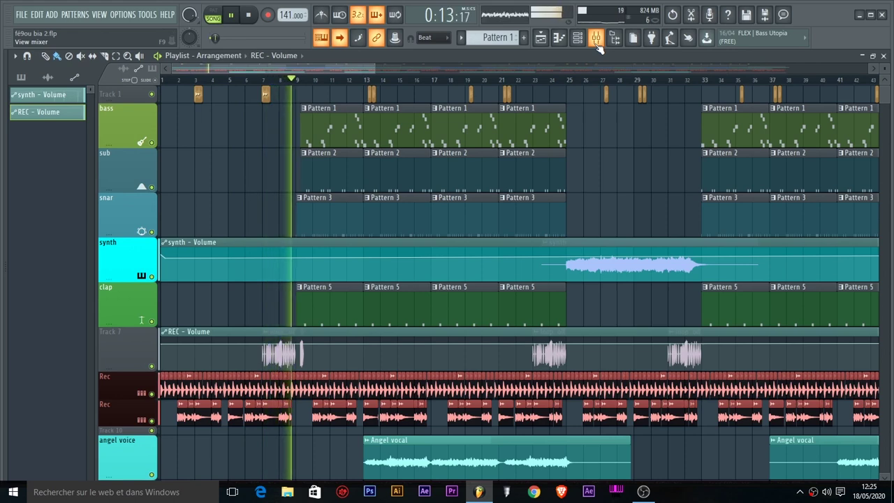
Step: View the mixer's track overview and look through the playlist arrangement up to about bar 52
left_click(597, 44)
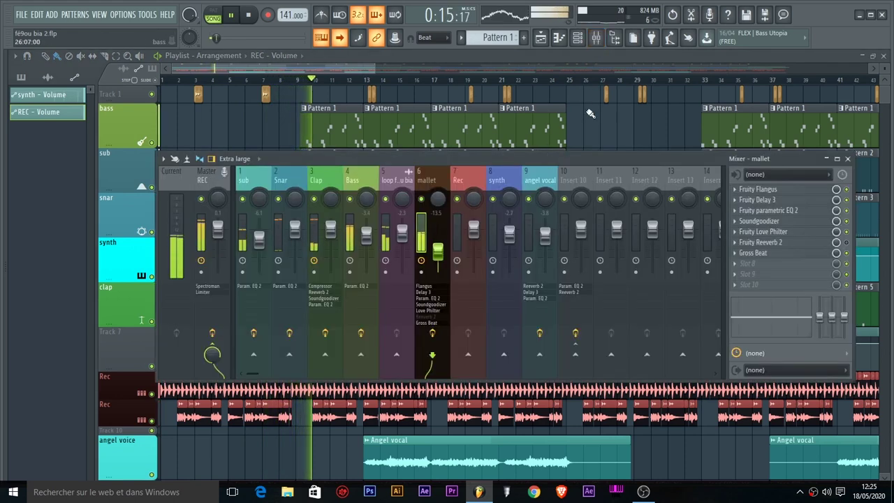
left_click(593, 38)
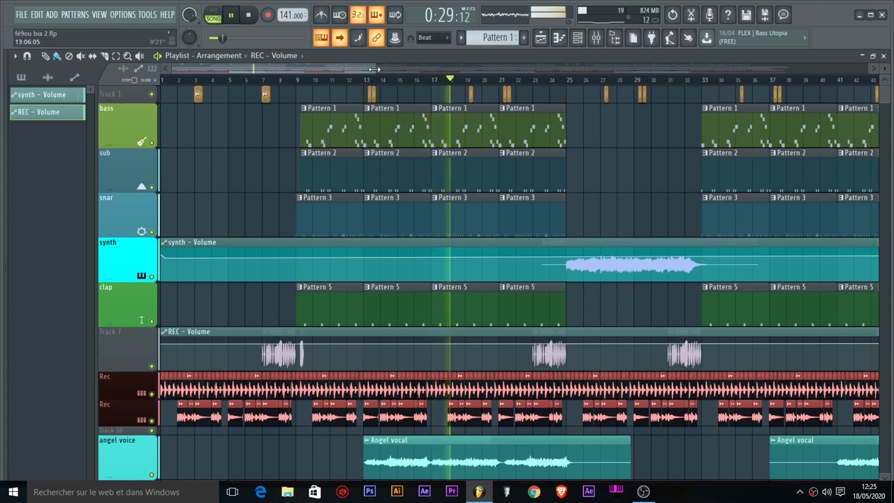
left_click_drag(375, 69, 353, 61)
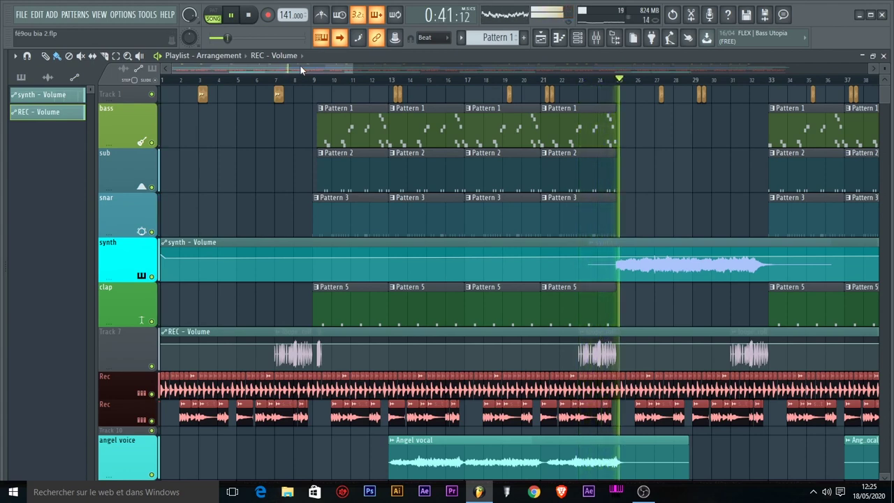
left_click_drag(302, 66, 377, 69)
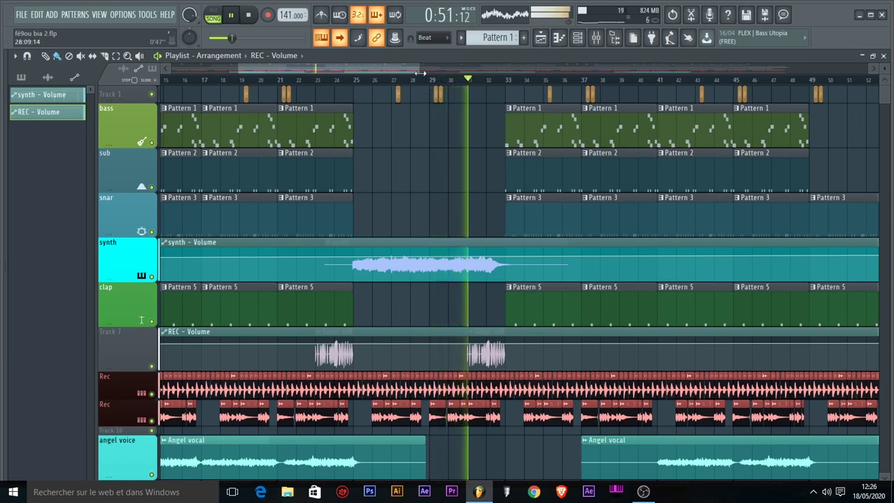
Step: Examine the Fruity parametric EQ 2 curve on the mallet mixer track and close the plugin
left_click(607, 40)
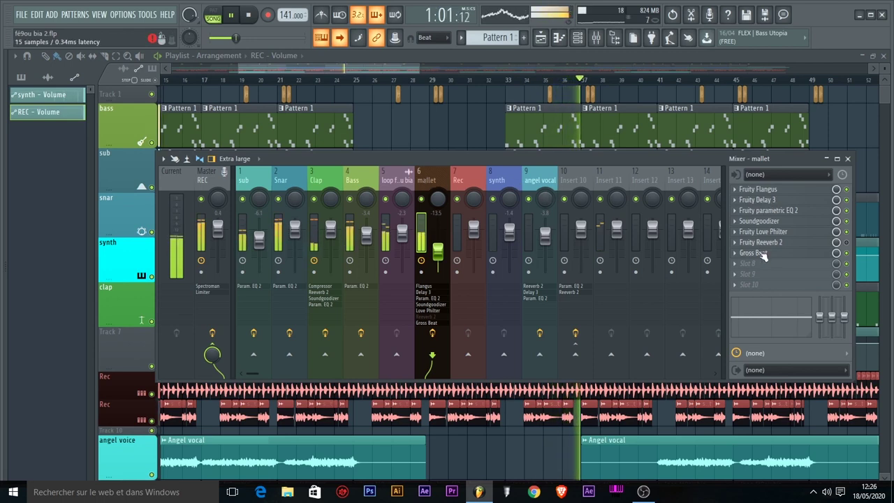
left_click(766, 211)
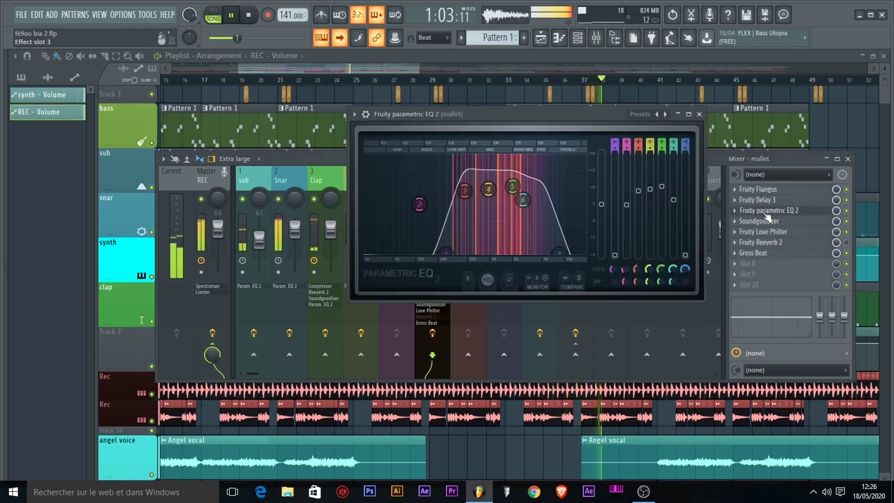
left_click_drag(529, 123, 368, 160)
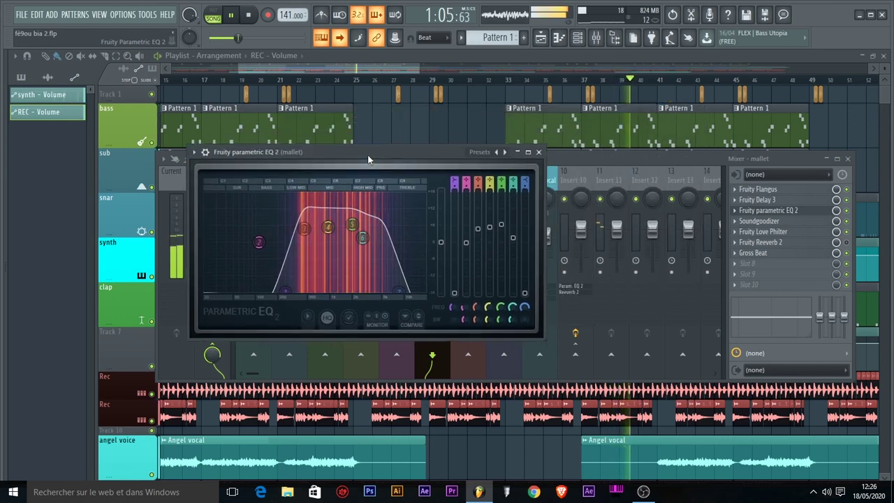
left_click(539, 152)
Step: Inspect the mallet track's Soundgoodizer, Fruity Love Philter, Fruity Reeverb 2 and Gross Beat effects, and close the mixer
left_click(765, 222)
left_click(767, 222)
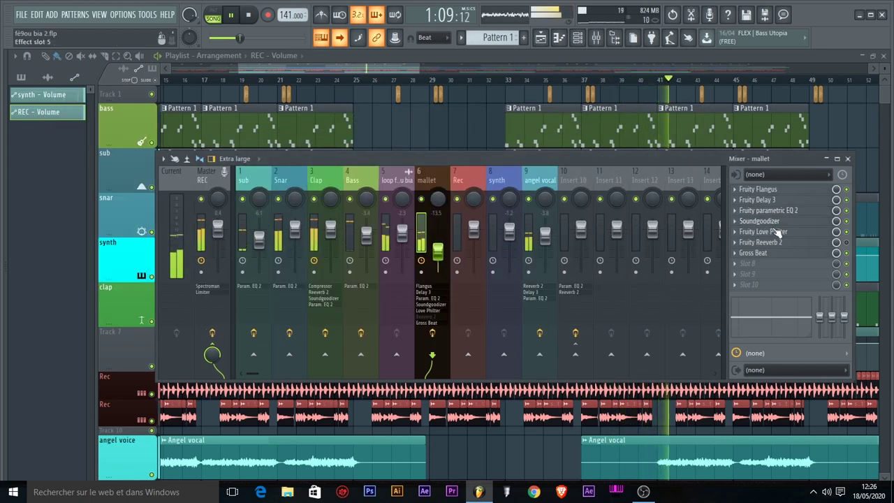
left_click(770, 222)
left_click(770, 222)
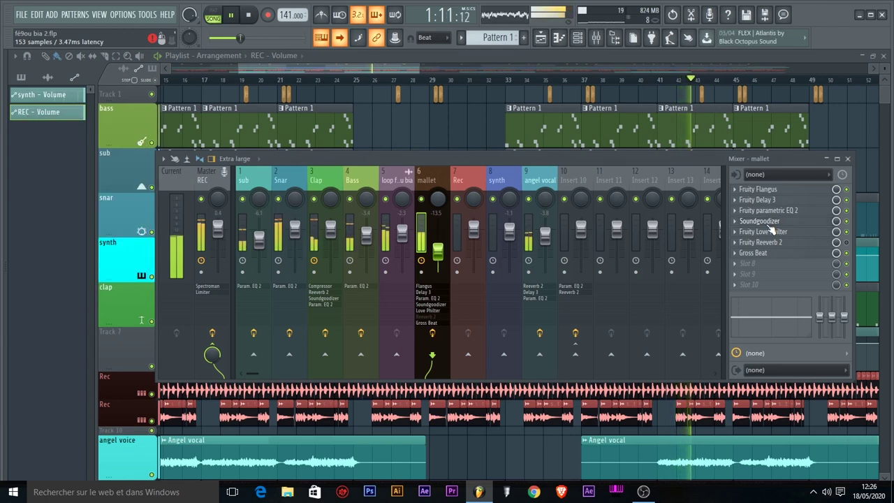
left_click(772, 231)
left_click(772, 232)
left_click(774, 241)
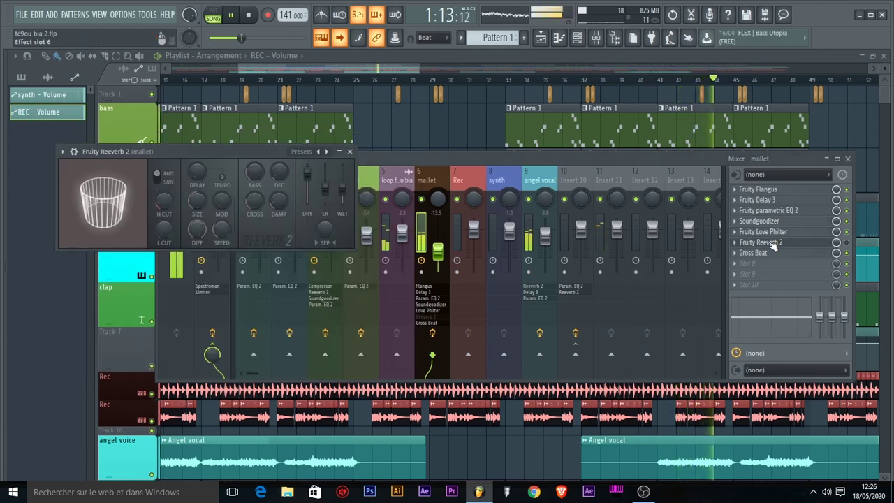
left_click(774, 242)
left_click(768, 253)
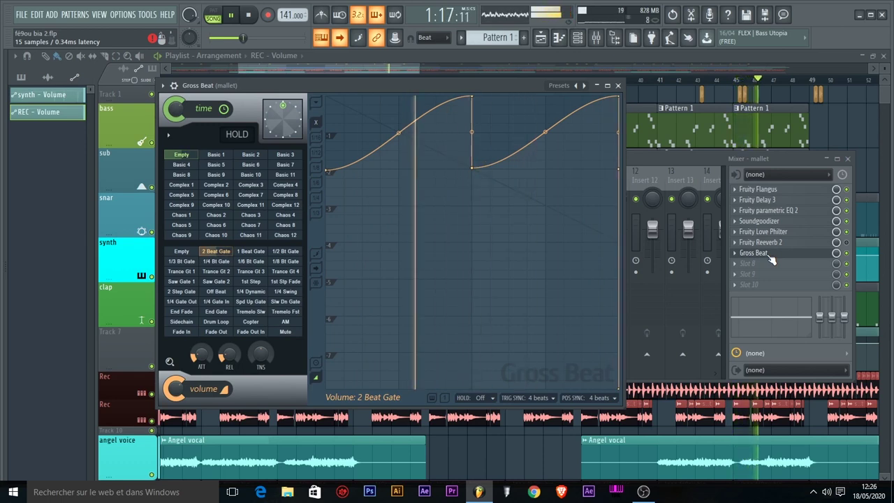
left_click(769, 254)
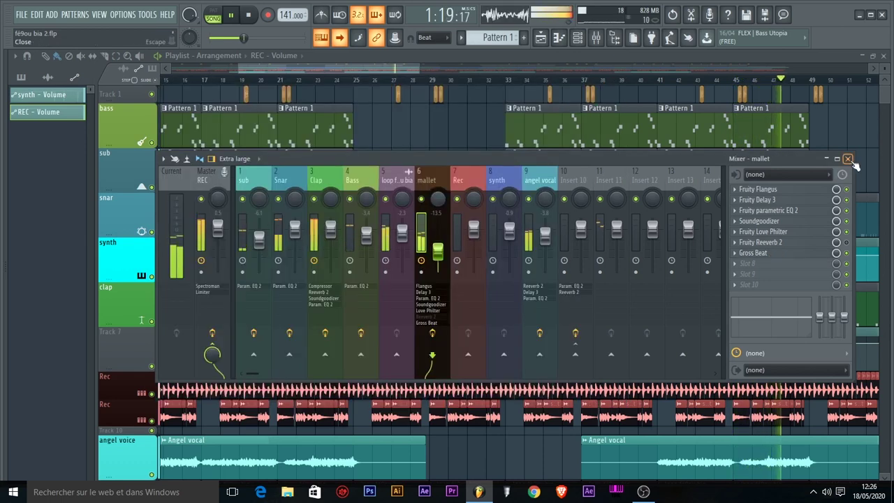
left_click(847, 160)
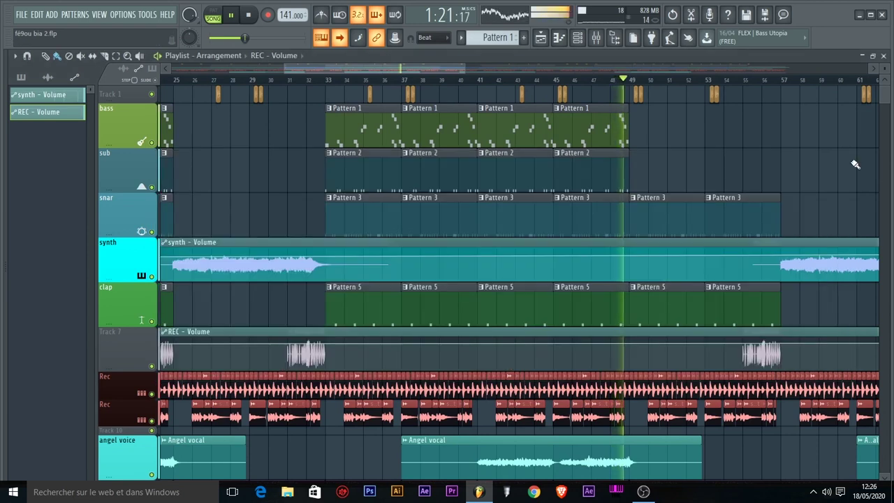
Step: Show all channels in the channel rack and move the rack aside over the playlist
left_click(577, 37)
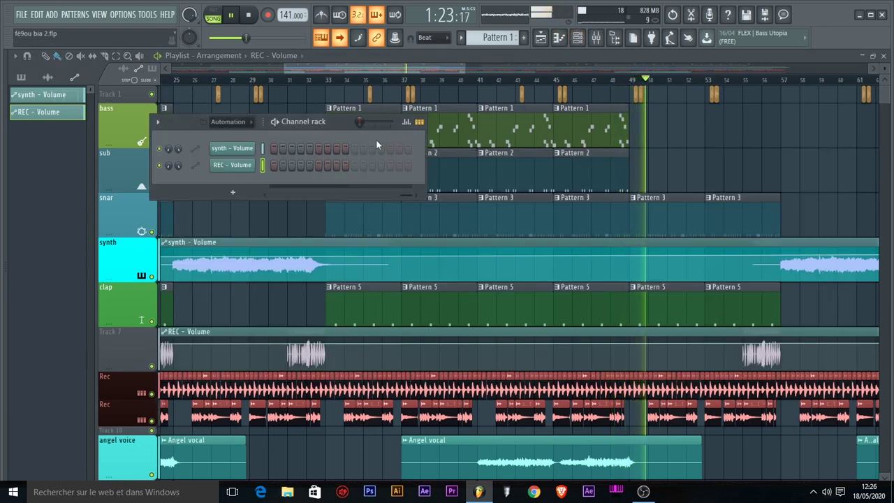
left_click(228, 121)
left_click(238, 136)
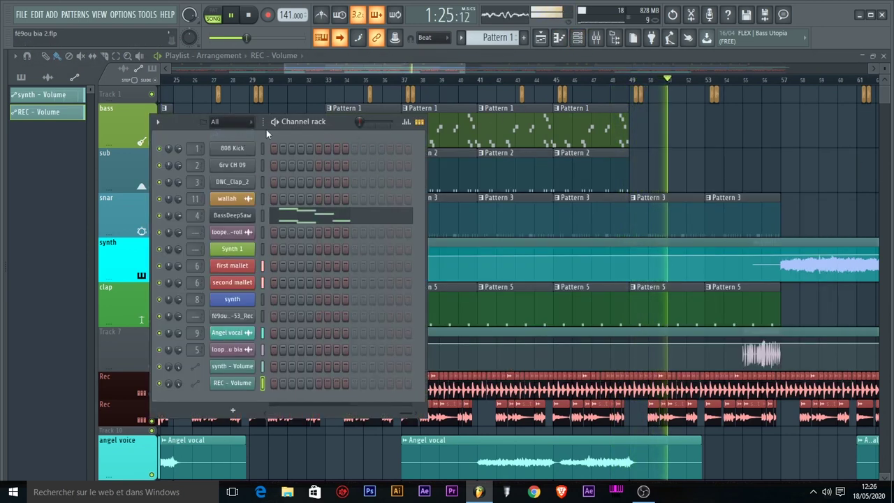
left_click_drag(328, 121, 420, 115)
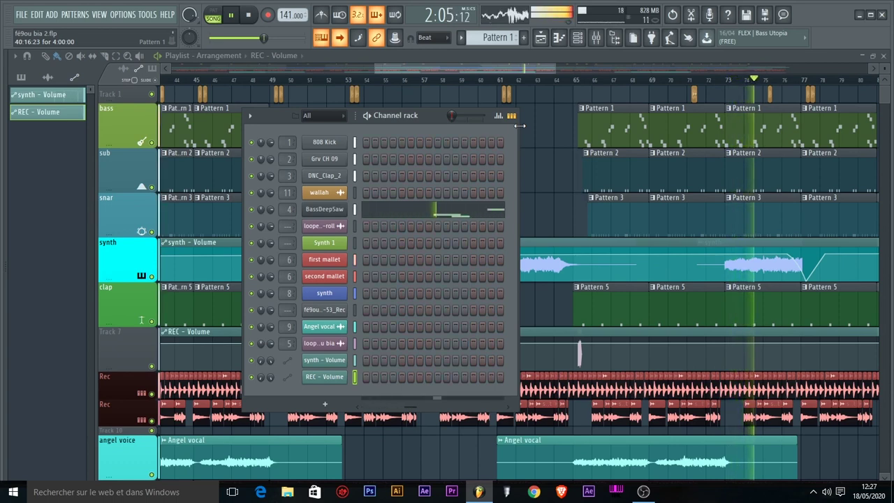
Step: Go through Patterns 1 to 4 to examine their contents in the channel rack, and close the rack
left_click(498, 38)
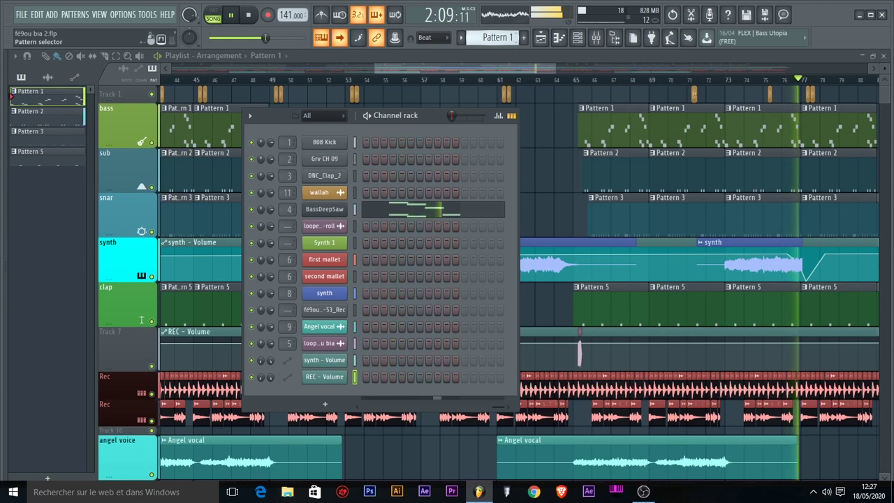
scroll(497, 39, "down", 1)
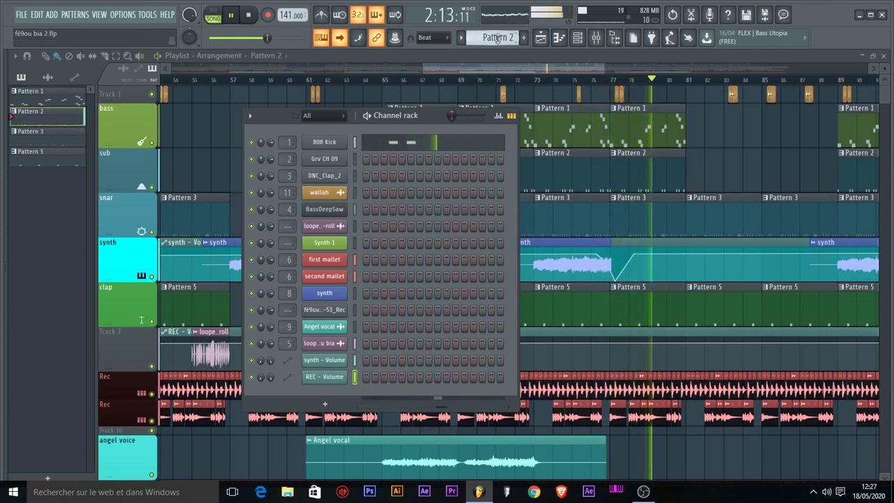
scroll(497, 39, "down", 1)
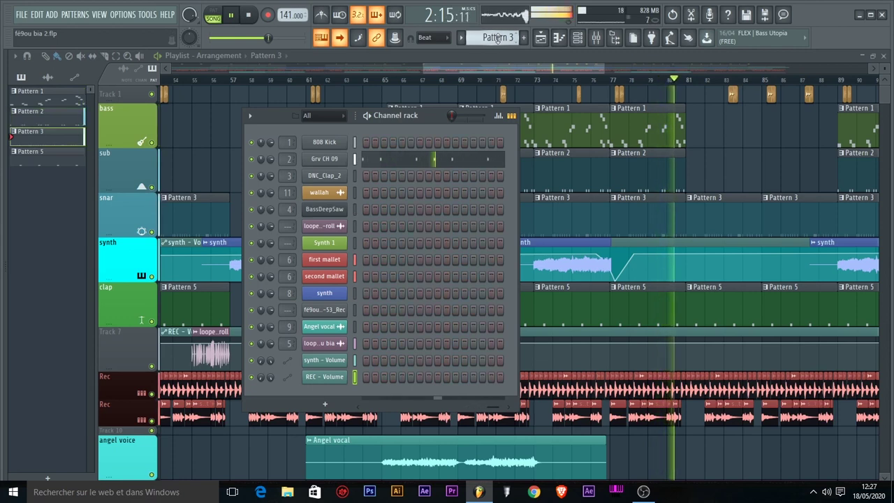
scroll(498, 39, "down", 1)
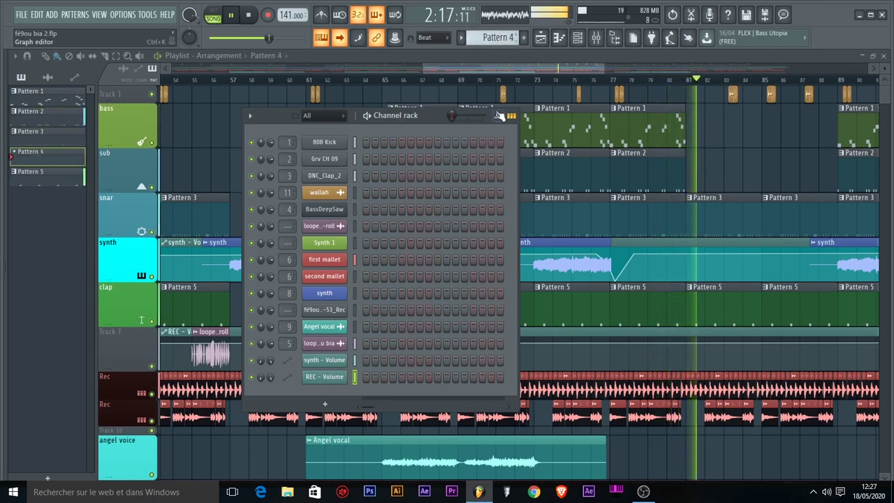
left_click(560, 39)
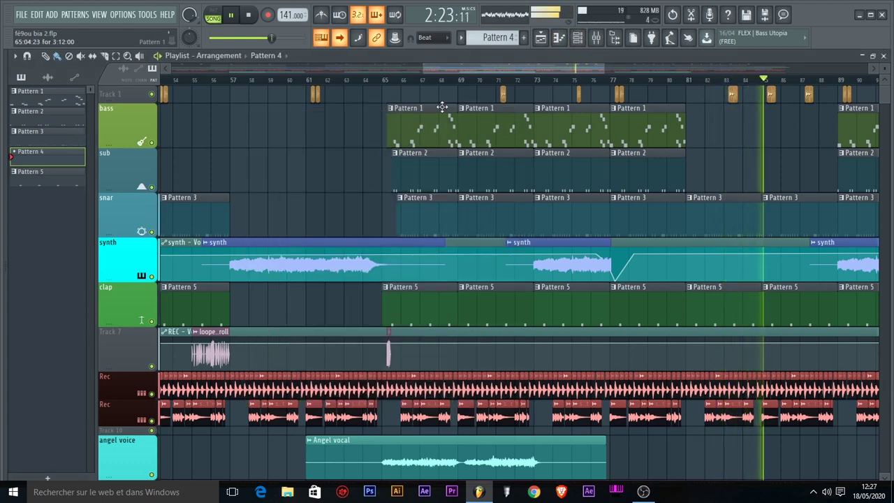
Step: Look through the rest of the playlist arrangement to the end of the song
left_click_drag(465, 70, 590, 66)
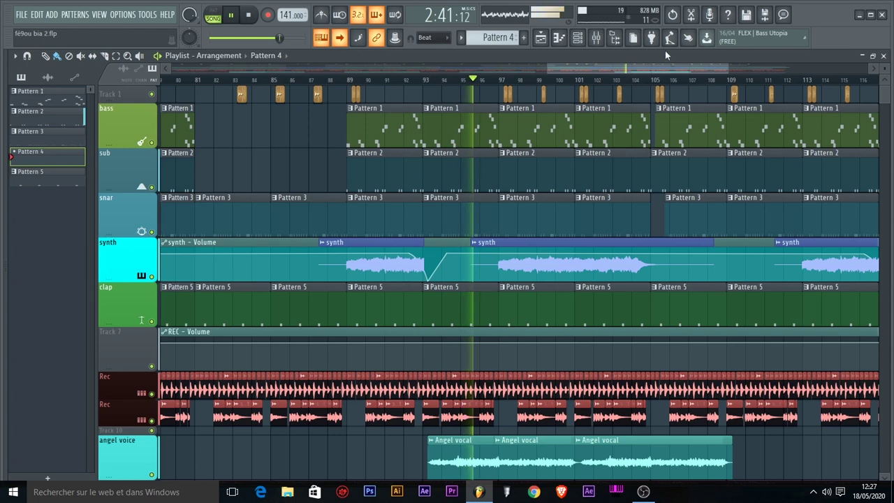
left_click_drag(590, 66, 648, 66)
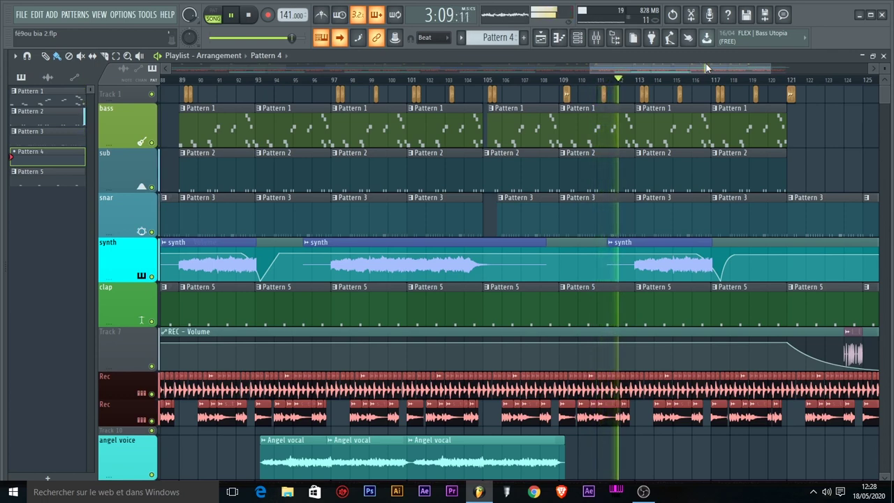
left_click_drag(684, 70, 760, 68)
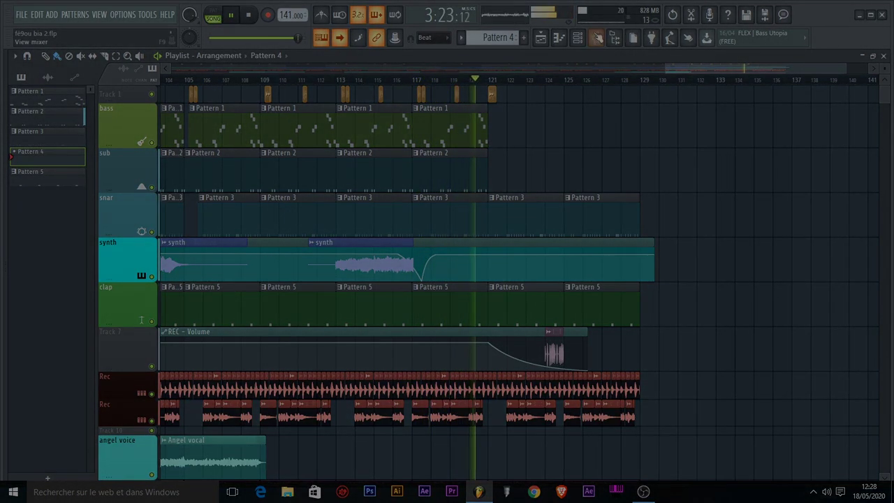
left_click(596, 38)
left_click(597, 39)
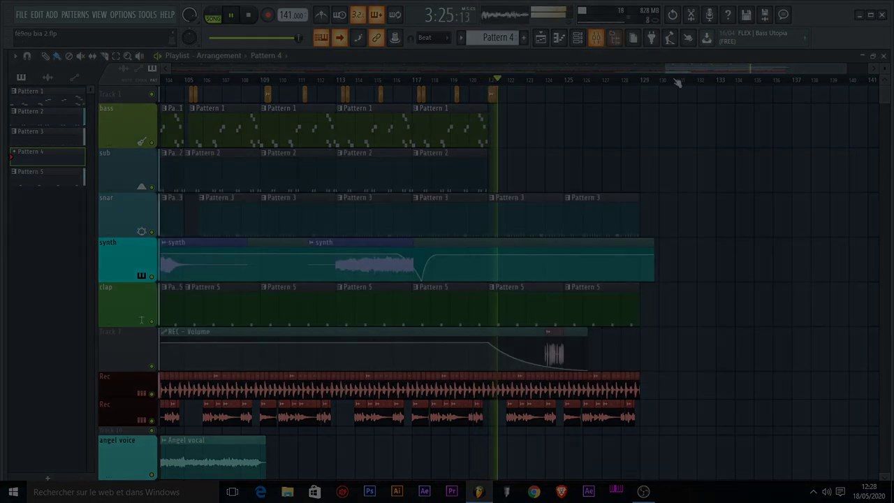